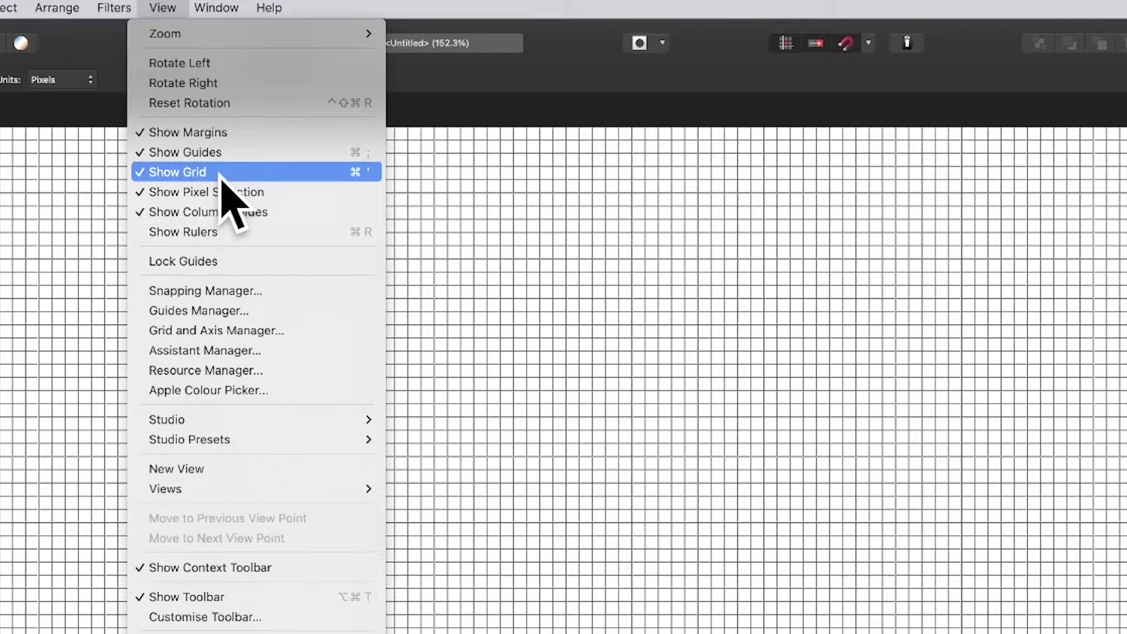
# - Open the Grid and Axis Manager and switch the grid to Basic mode with fixed 64 px spacing
pyautogui.click(212, 331)
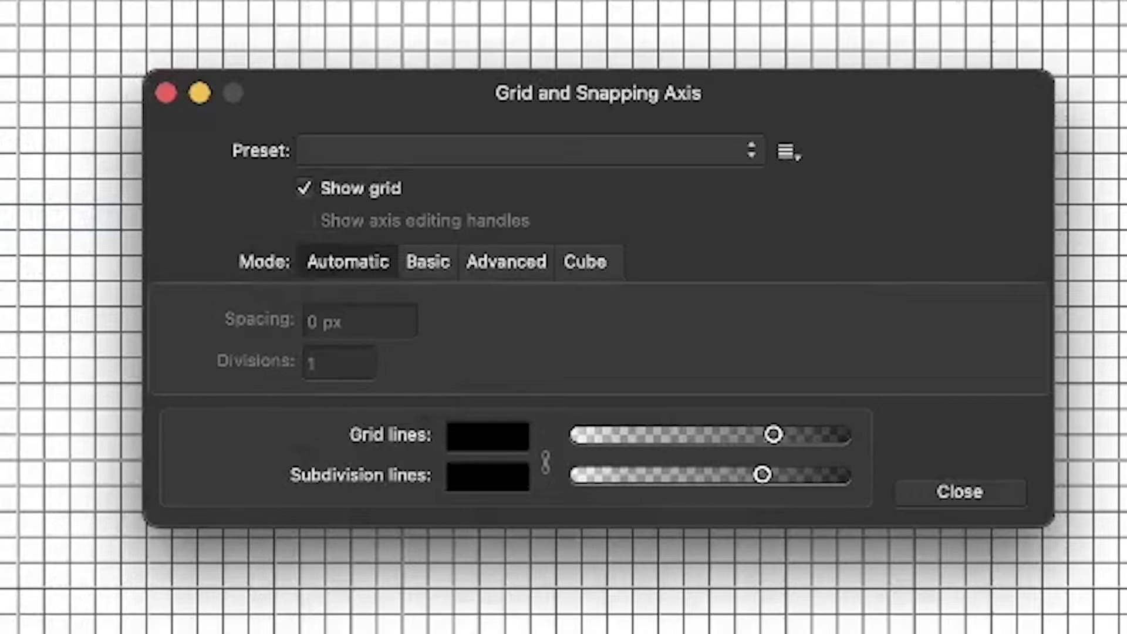
pyautogui.click(428, 262)
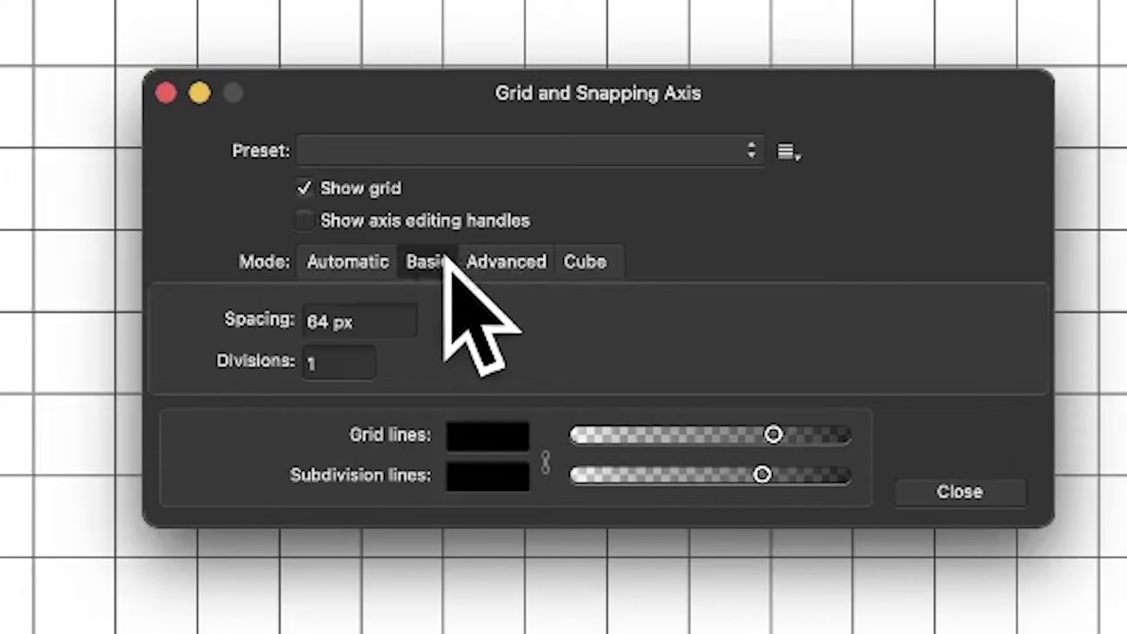
# - In Advanced mode, untick Uniform, set axis spacings to 1920/3 and 1200/3, then close
pyautogui.click(509, 260)
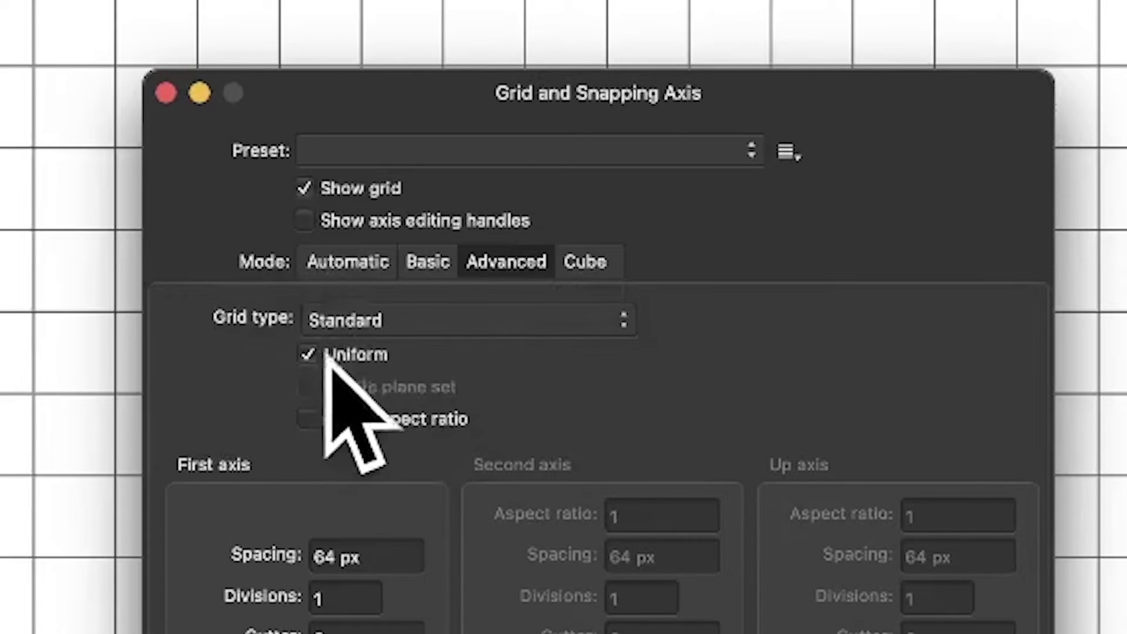
pyautogui.click(308, 354)
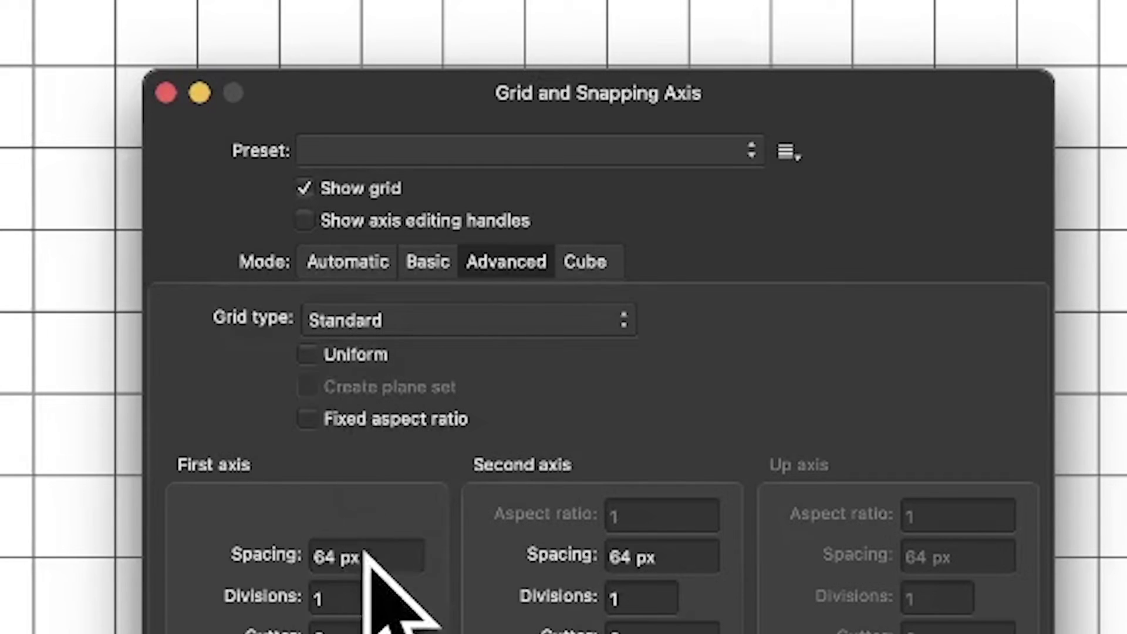
pyautogui.click(322, 554)
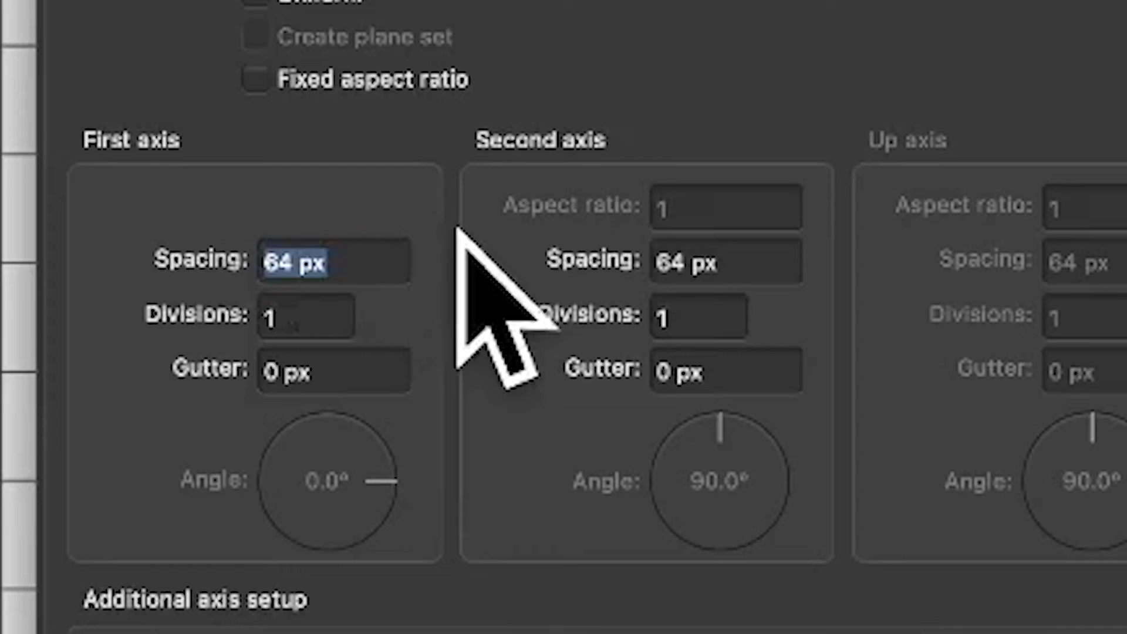
pyautogui.write('19')
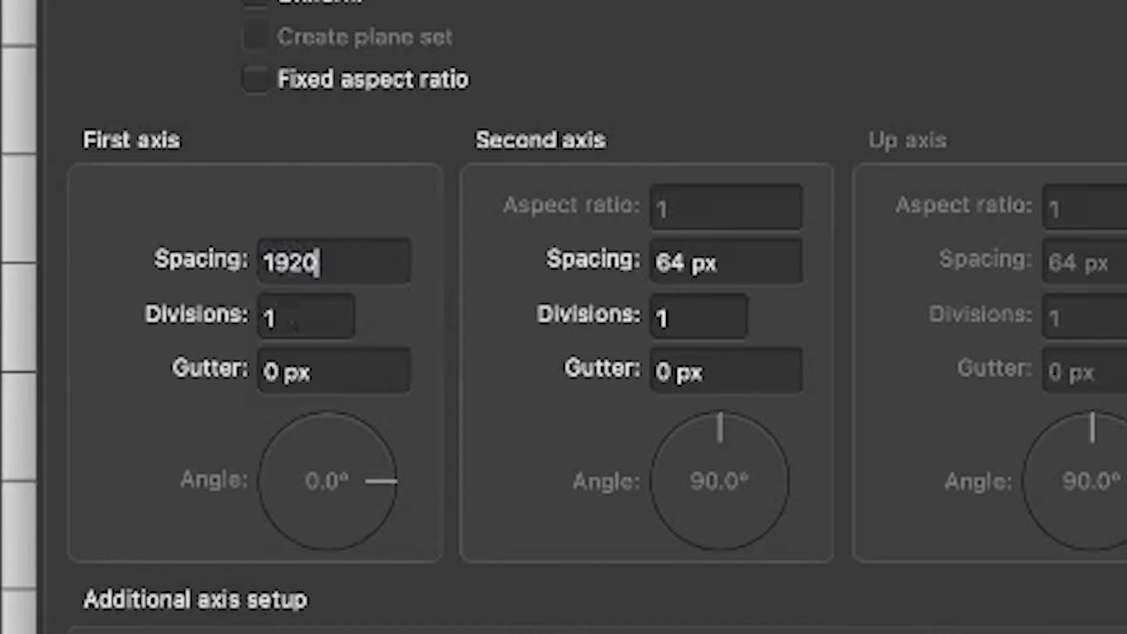
pyautogui.write('20/3')
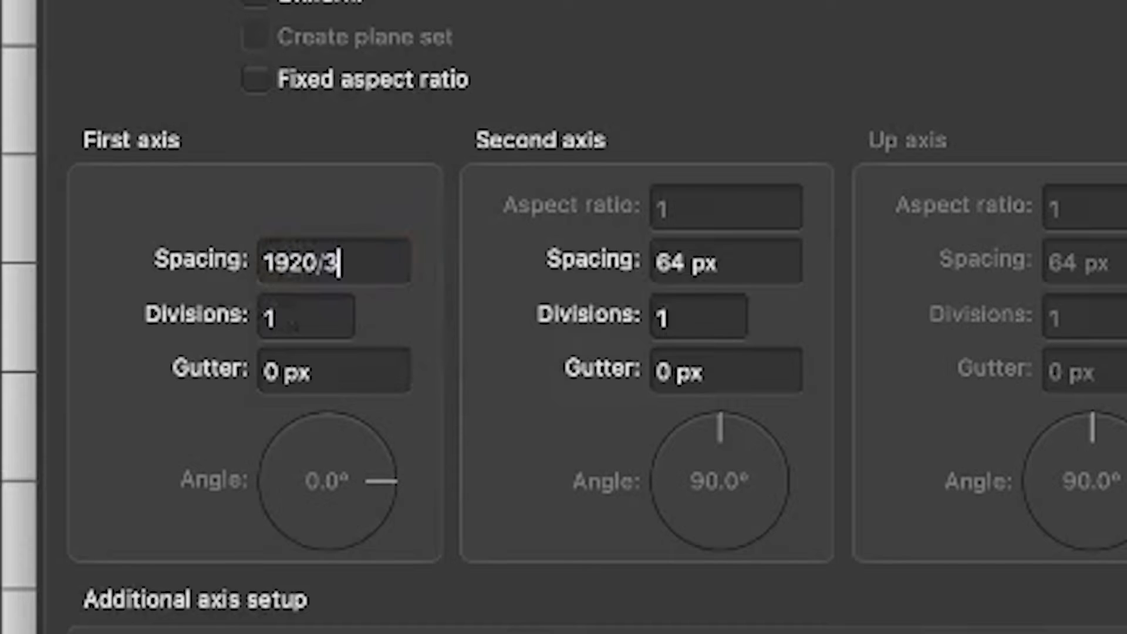
pyautogui.press('Tab')
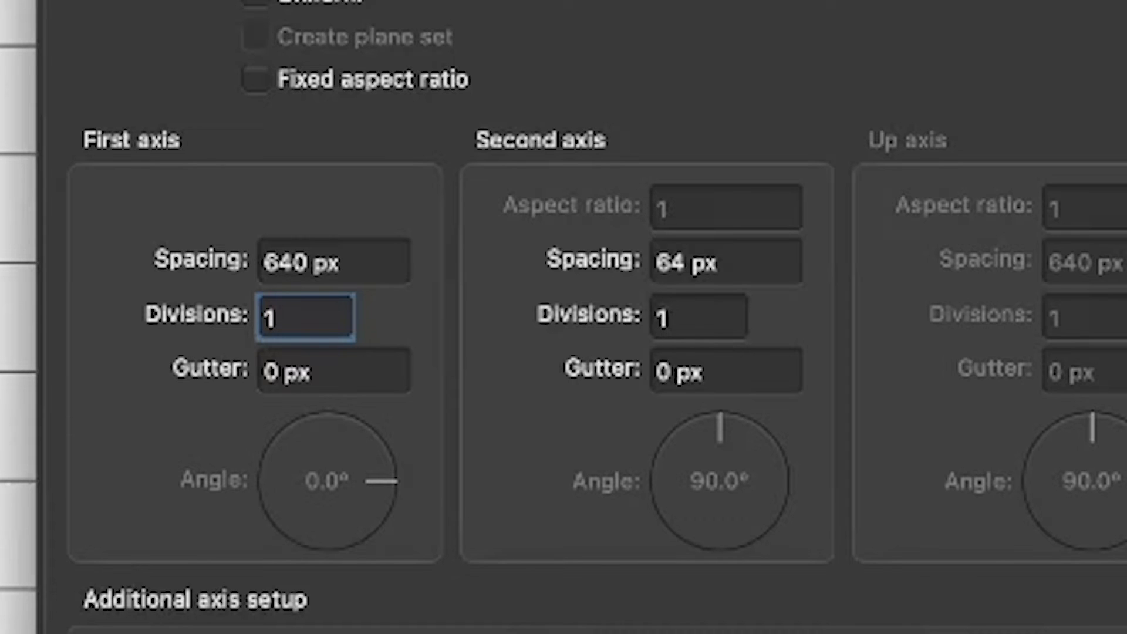
pyautogui.click(752, 264)
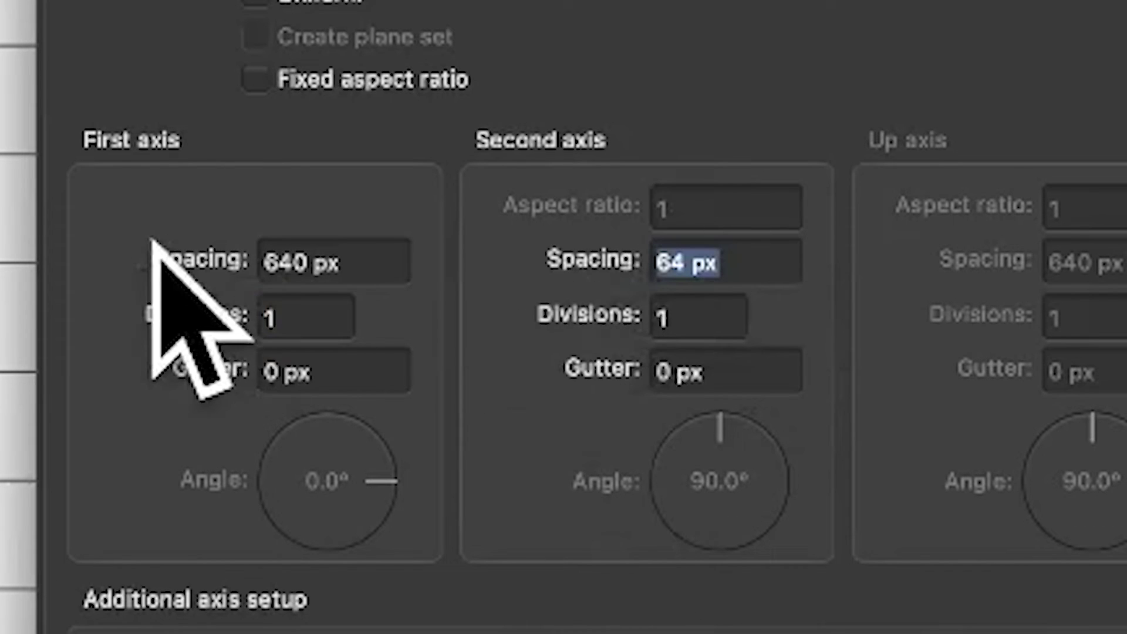
pyautogui.write('12')
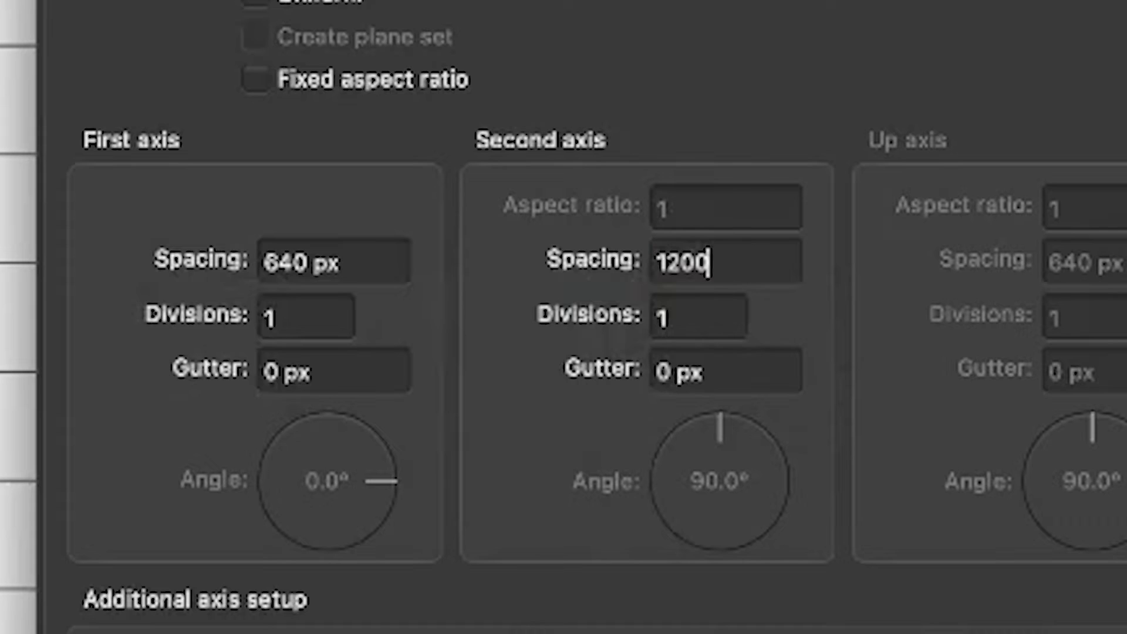
pyautogui.write('00')
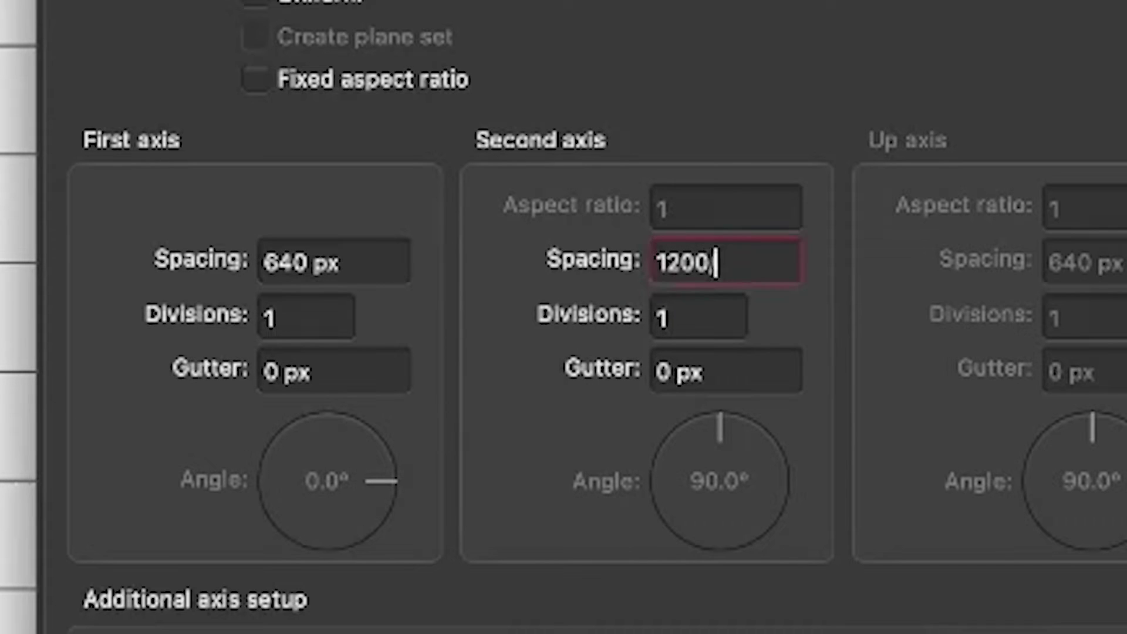
pyautogui.write('/3')
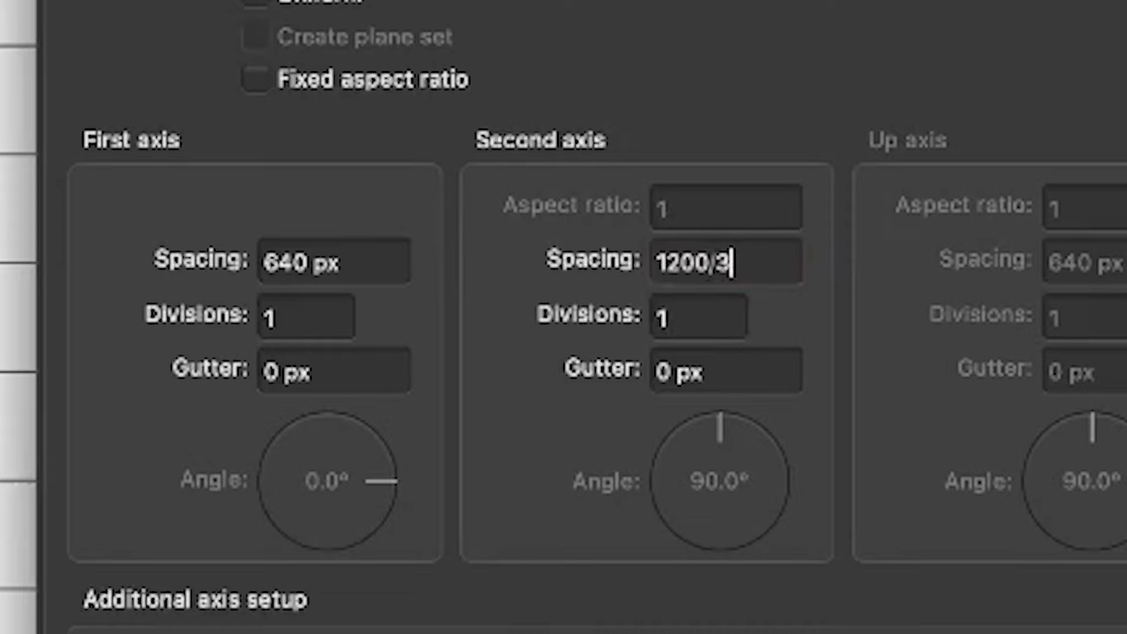
pyautogui.press('Tab')
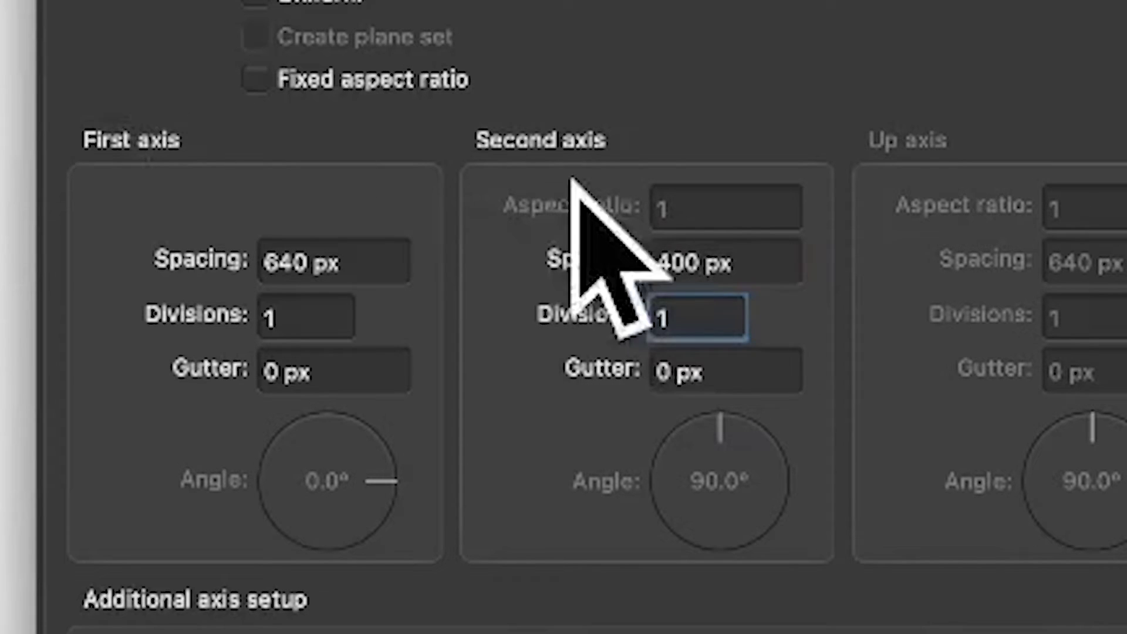
pyautogui.click(663, 450)
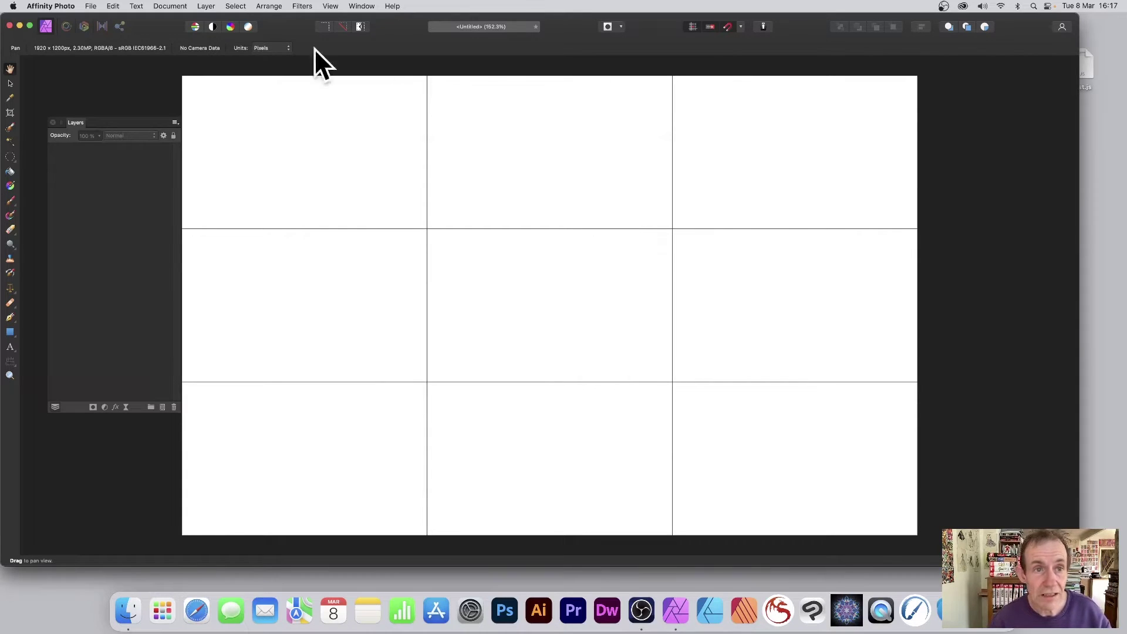
# - Hide the canvas grid, enter Crop keeping the Thirds Grid overlay, and apply to exit
pyautogui.click(330, 6)
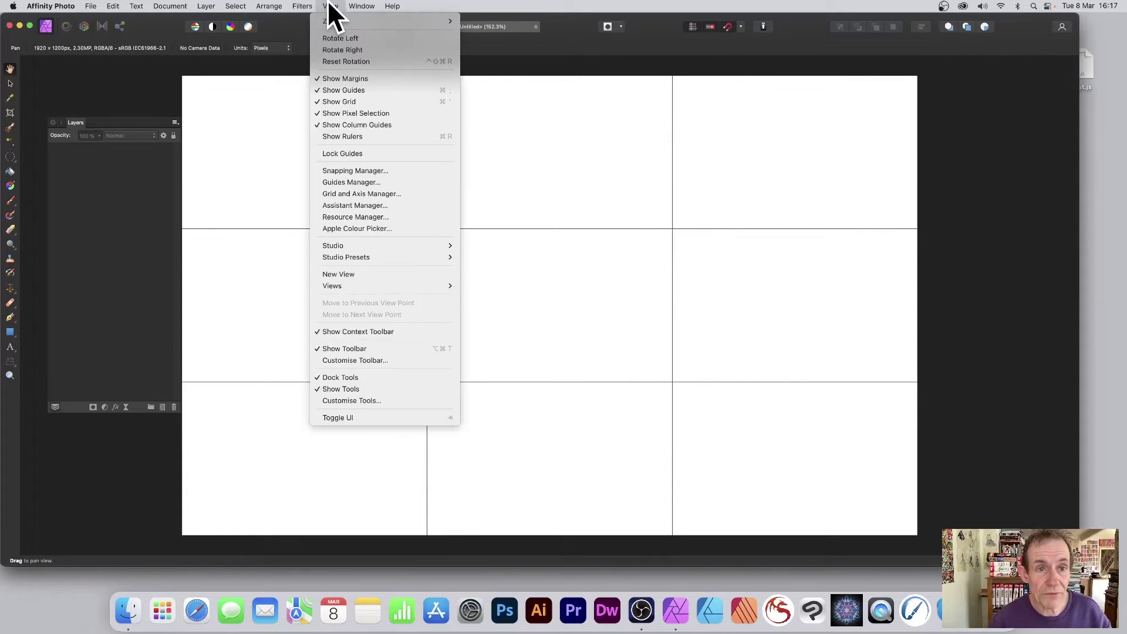
pyautogui.click(335, 101)
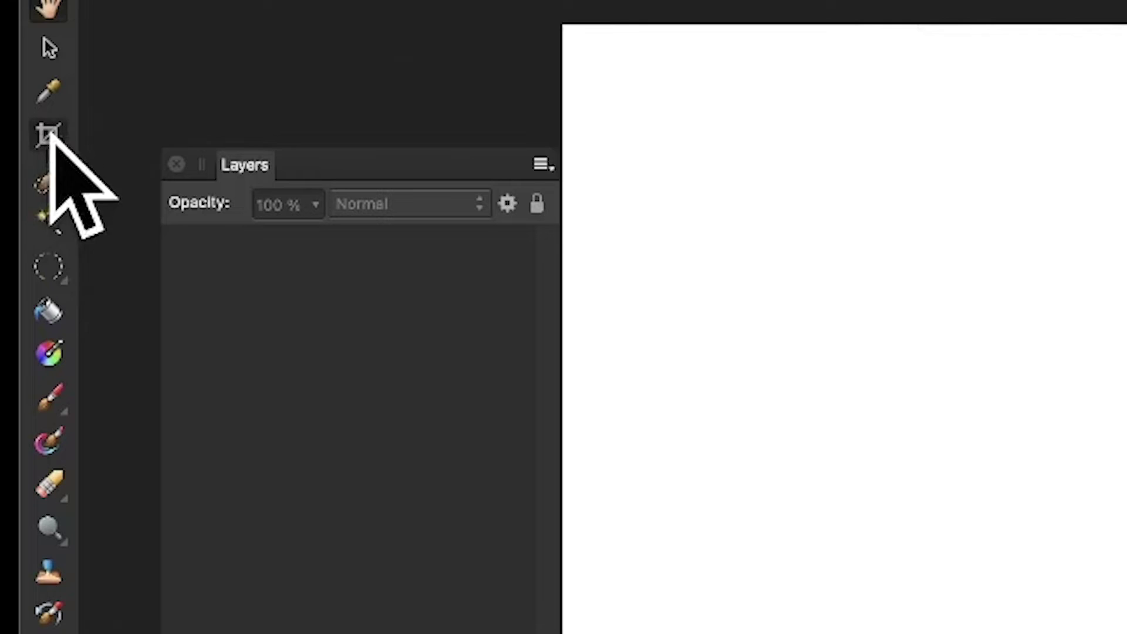
pyautogui.click(49, 135)
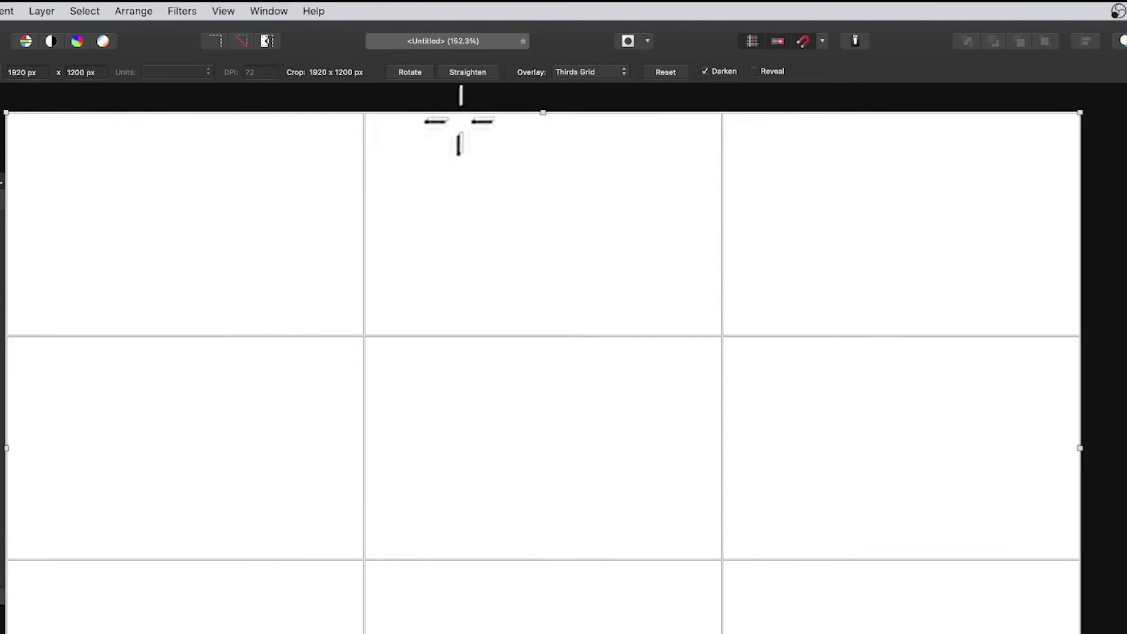
pyautogui.click(602, 72)
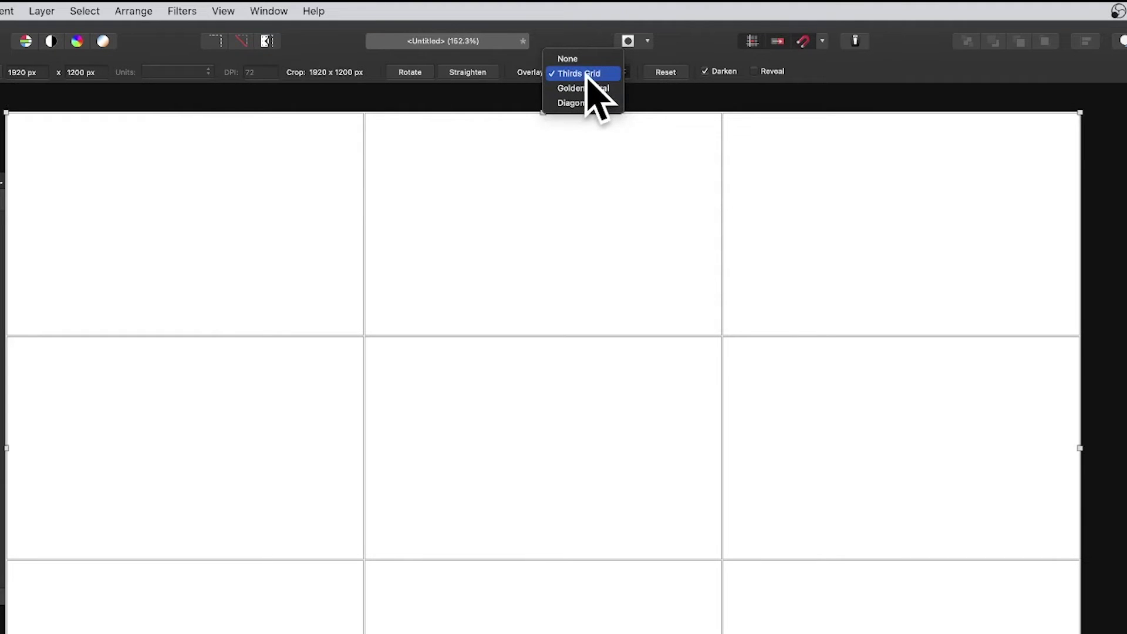
pyautogui.press('Escape')
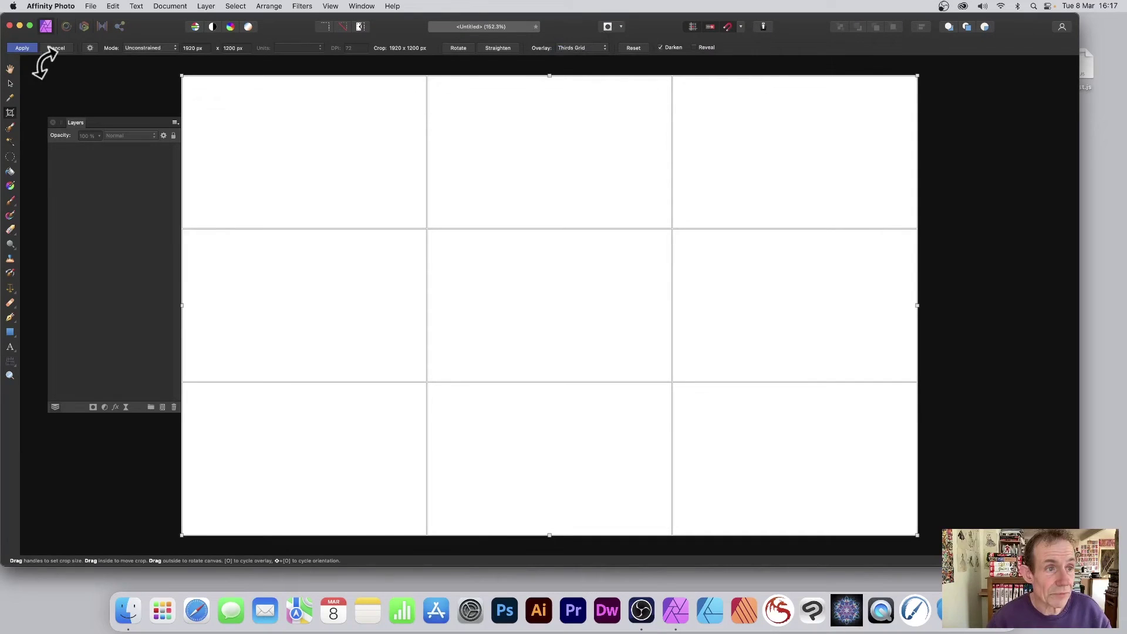
pyautogui.click(58, 49)
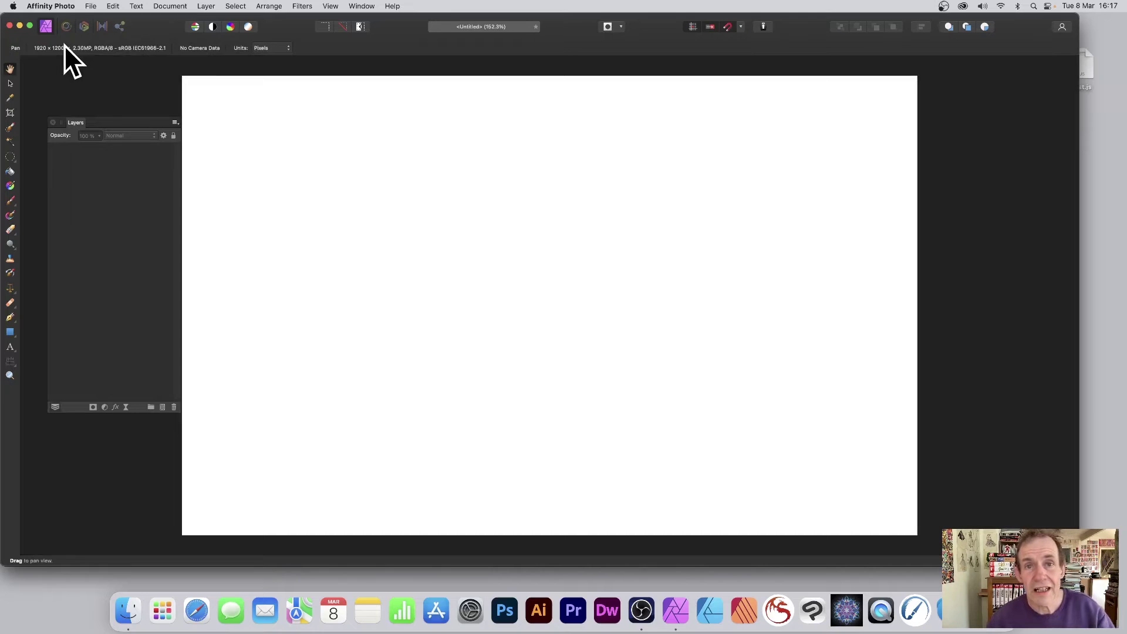
# - Open the Guides Manager and set 3 columns and 3 rows
pyautogui.click(330, 5)
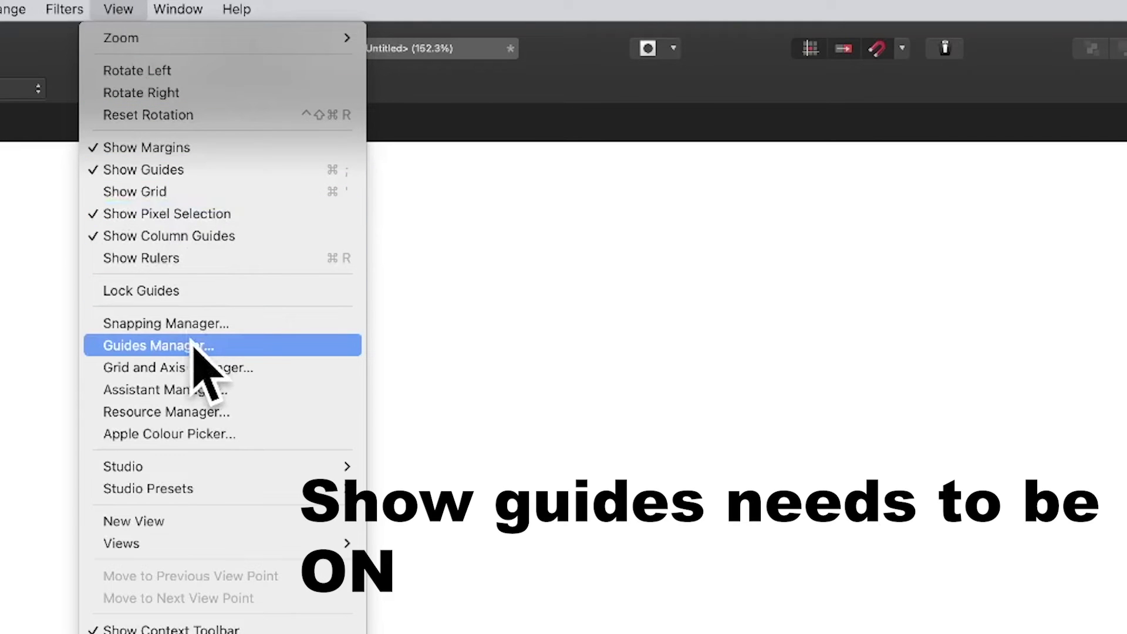
pyautogui.click(199, 347)
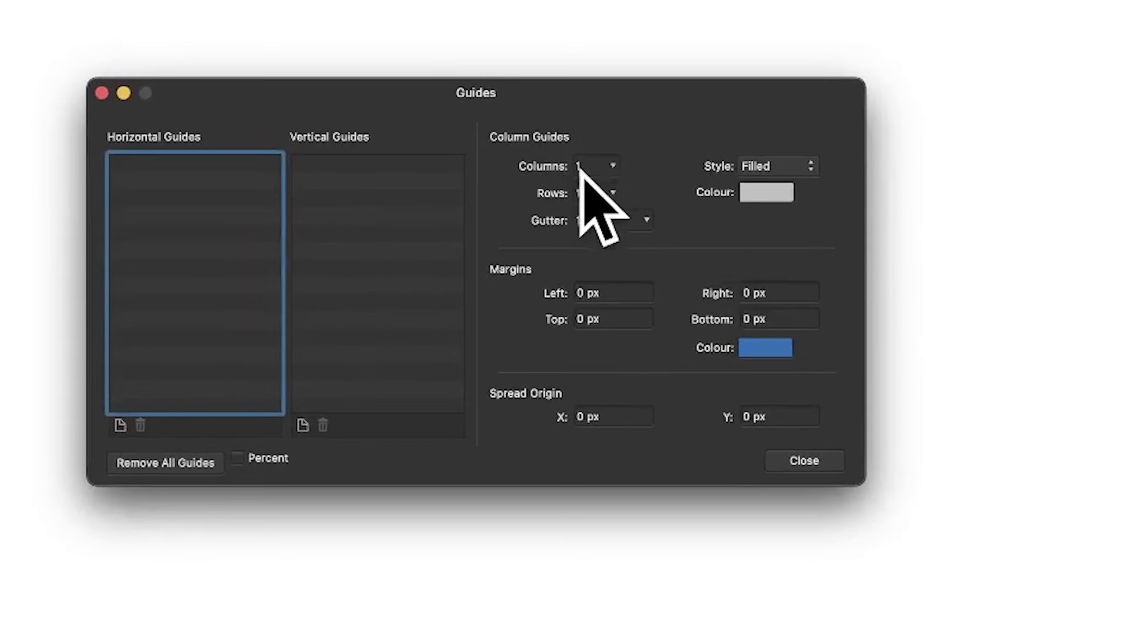
pyautogui.click(592, 193)
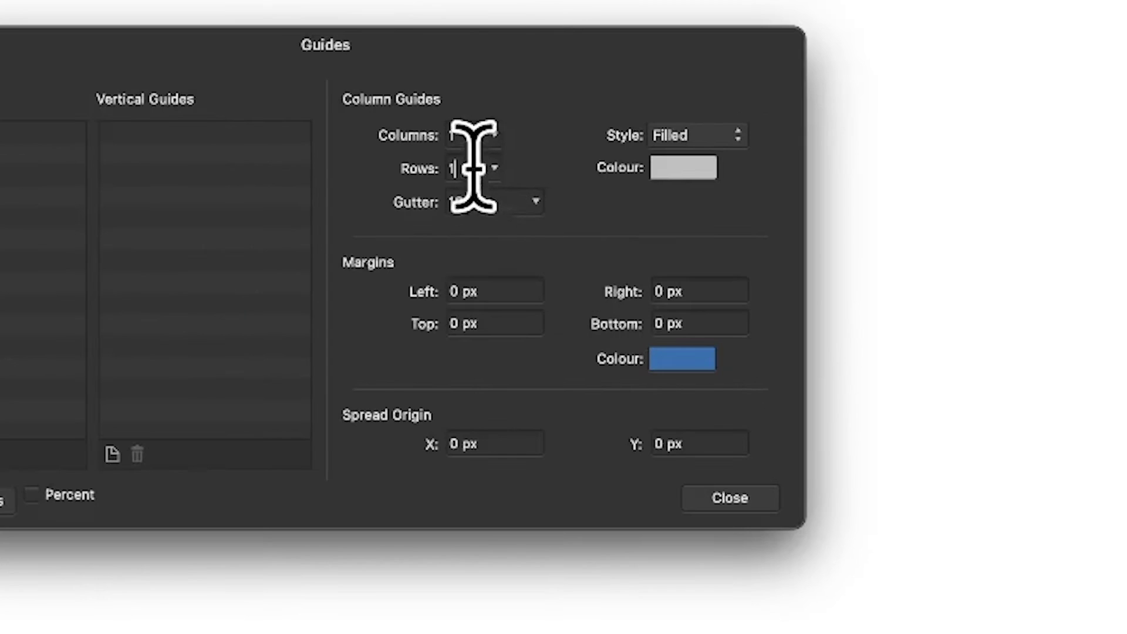
pyautogui.hotkey('shift', 'Tab')
pyautogui.write('3')
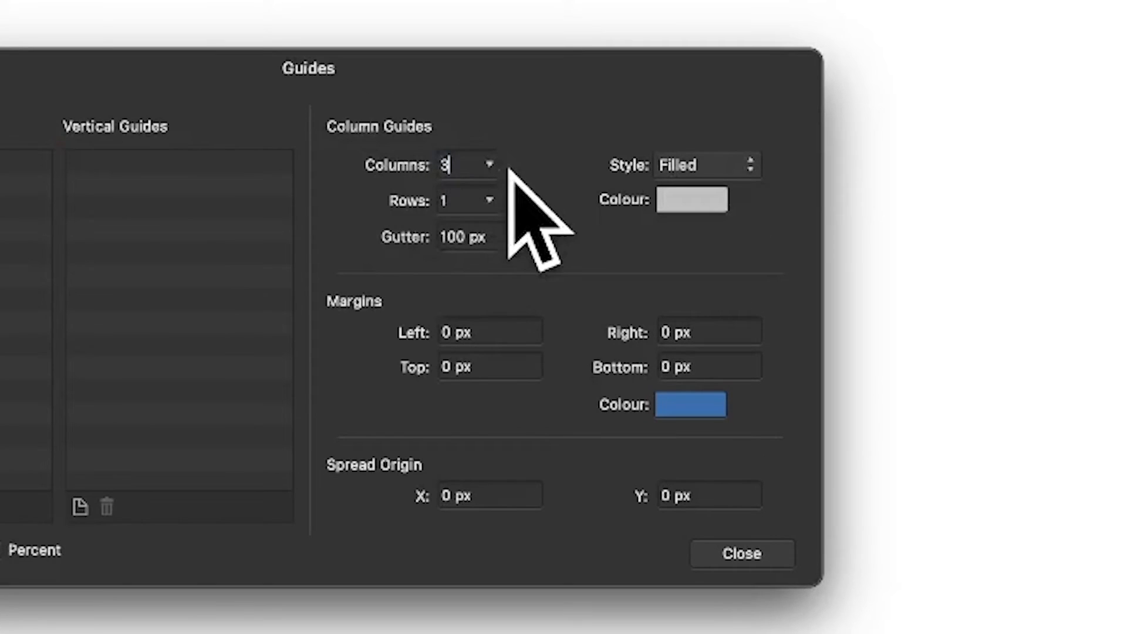
pyautogui.click(464, 174)
pyautogui.doubleClick(447, 201)
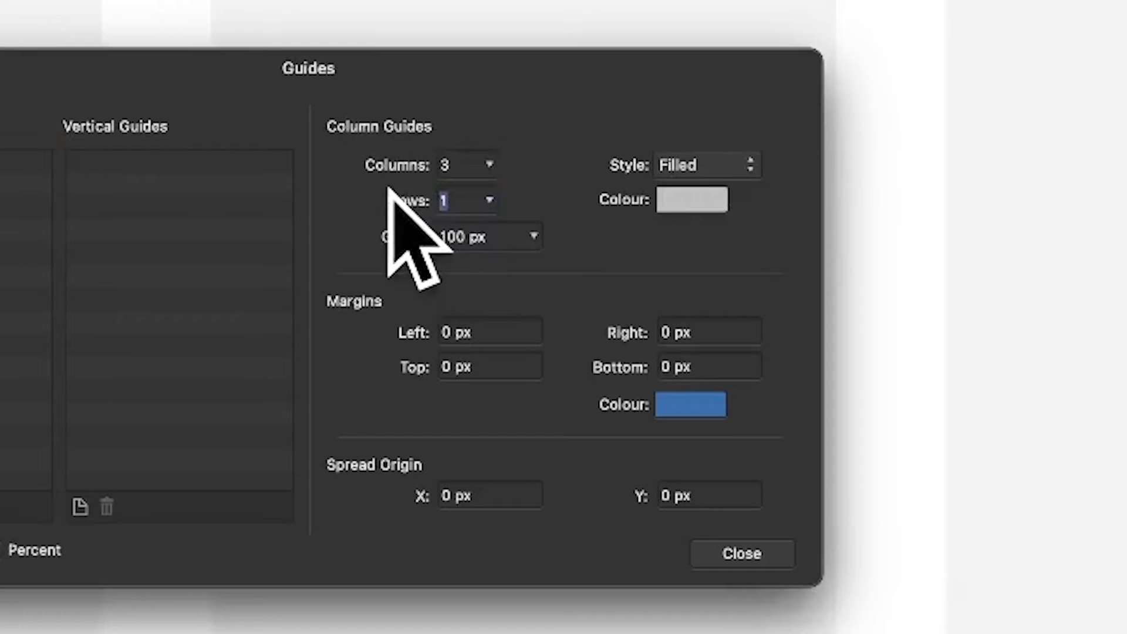
pyautogui.write('3')
pyautogui.press('Tab')
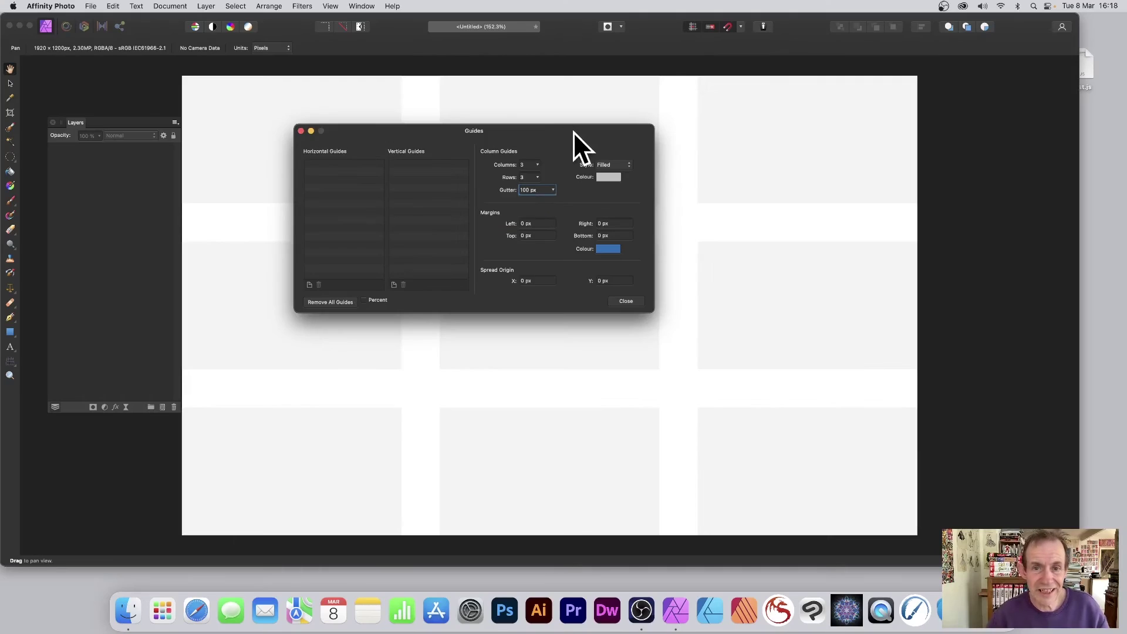
# - Set the guide gutter to 0 px and the guide style to Outline
pyautogui.moveTo(573, 134); pyautogui.dragTo(632, 145)
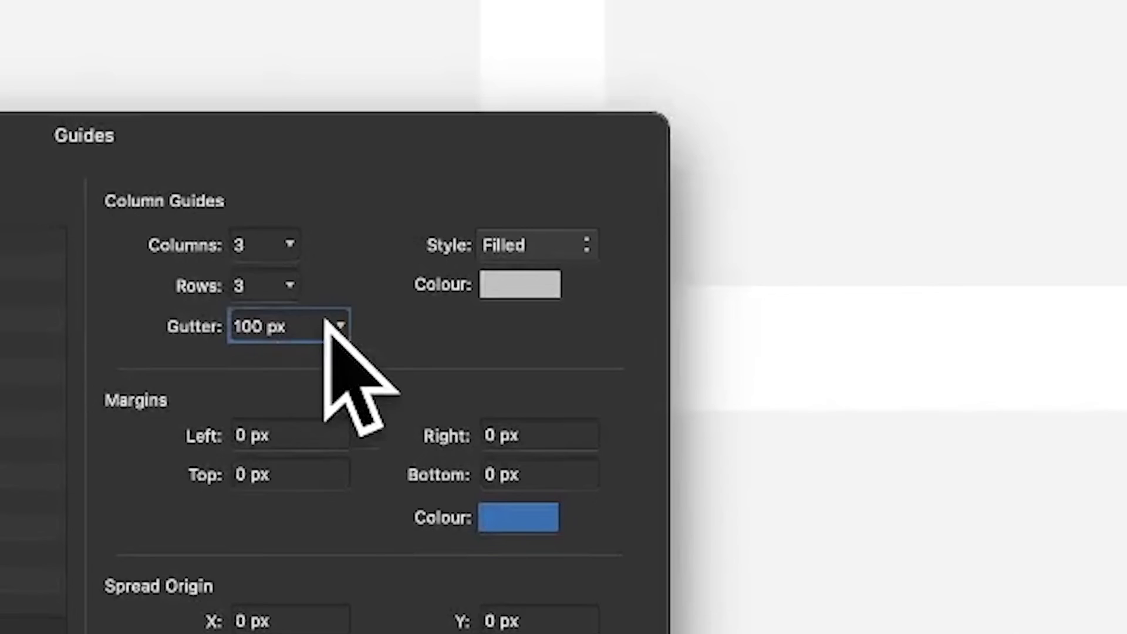
pyautogui.moveTo(609, 199); pyautogui.dragTo(570, 196)
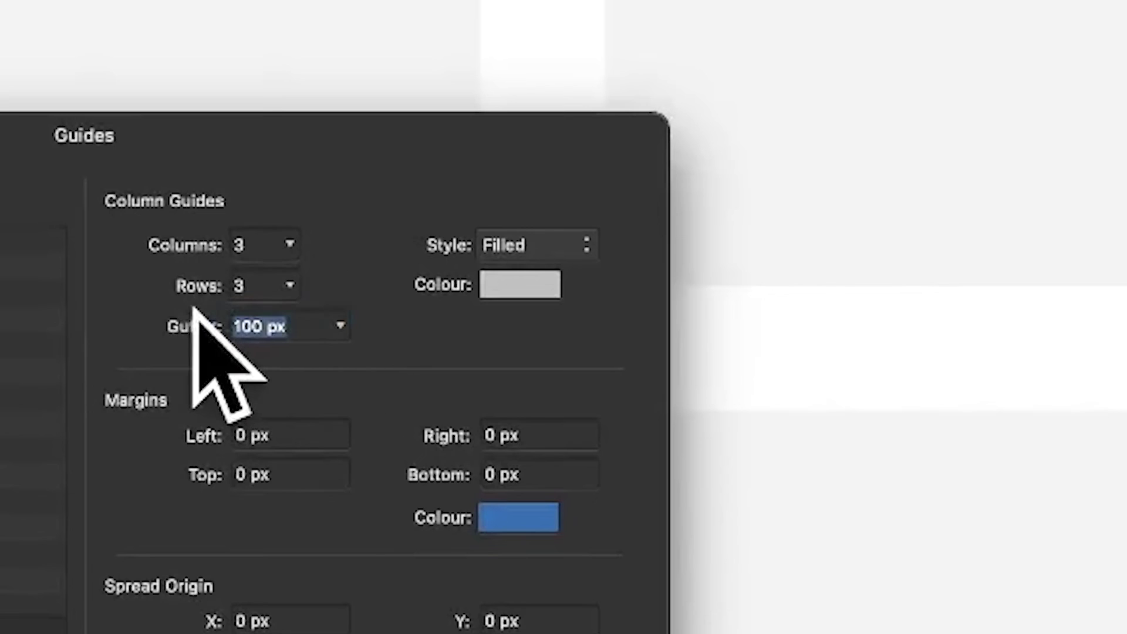
pyautogui.write('0')
pyautogui.press('Tab')
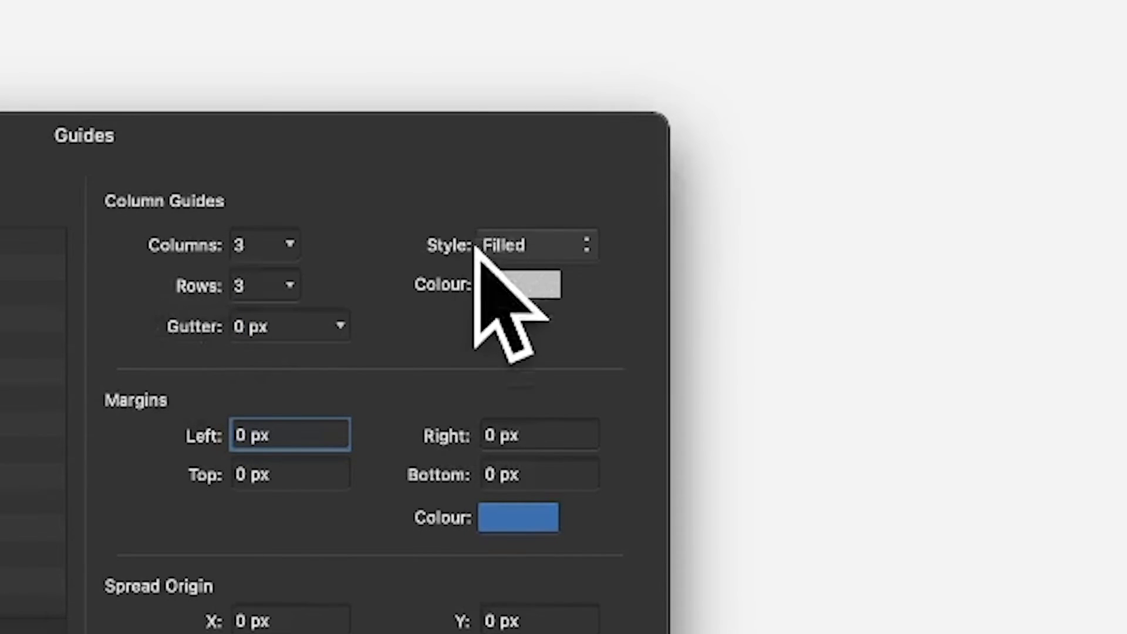
pyautogui.click(532, 241)
pyautogui.click(538, 281)
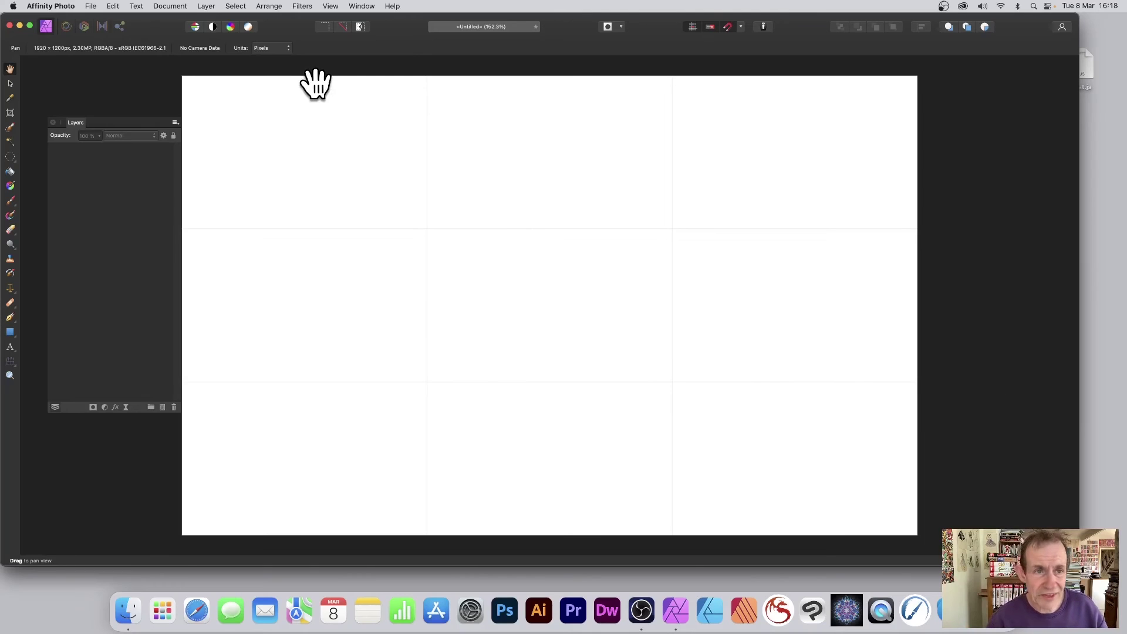
# - Resize the document to 1120 × 700 px via Document > Resize Document
pyautogui.click(169, 6)
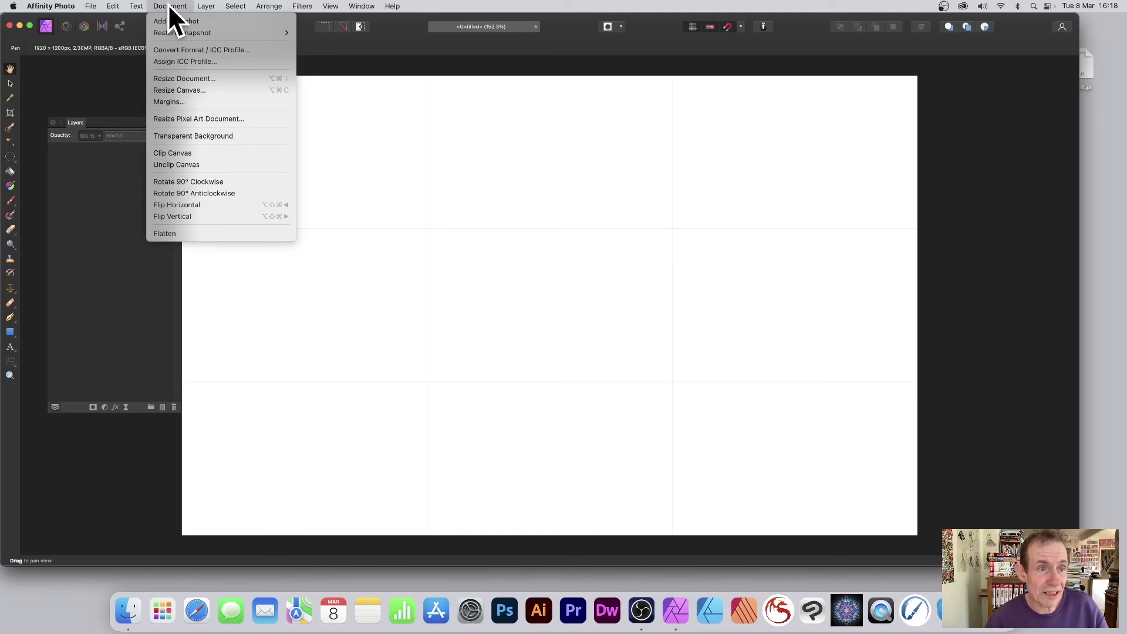
pyautogui.click(186, 78)
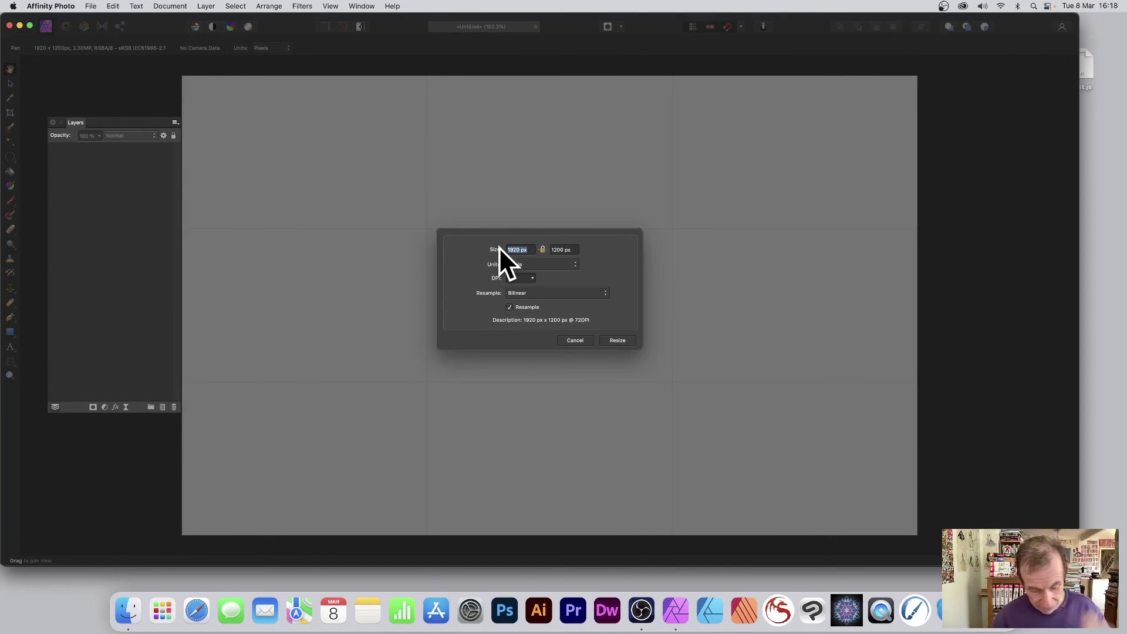
pyautogui.write('200')
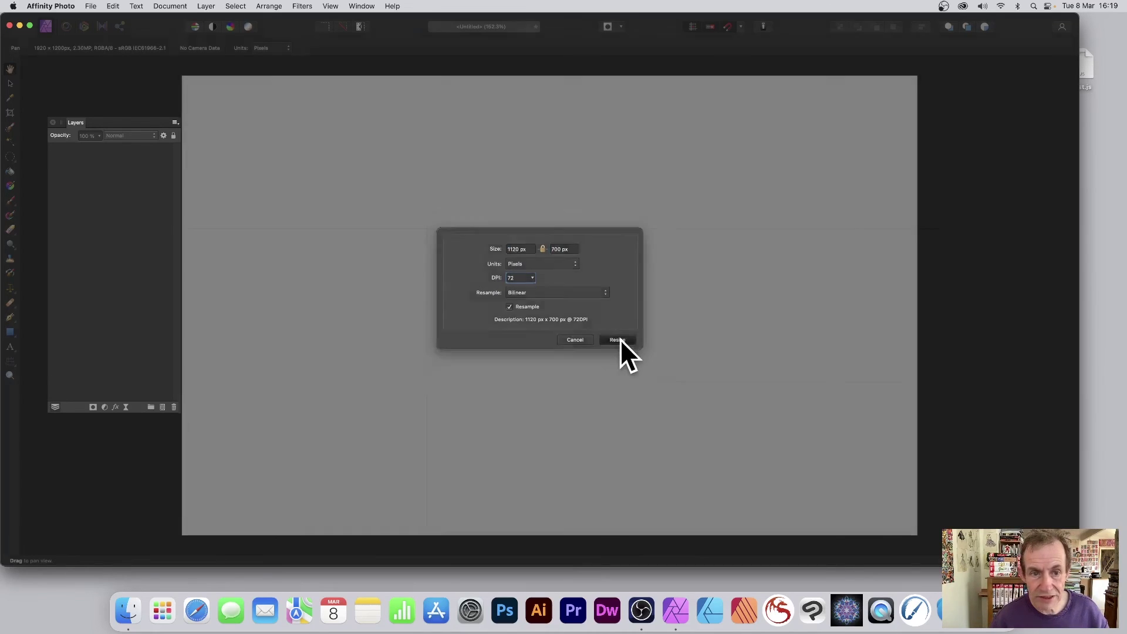
pyautogui.click(620, 339)
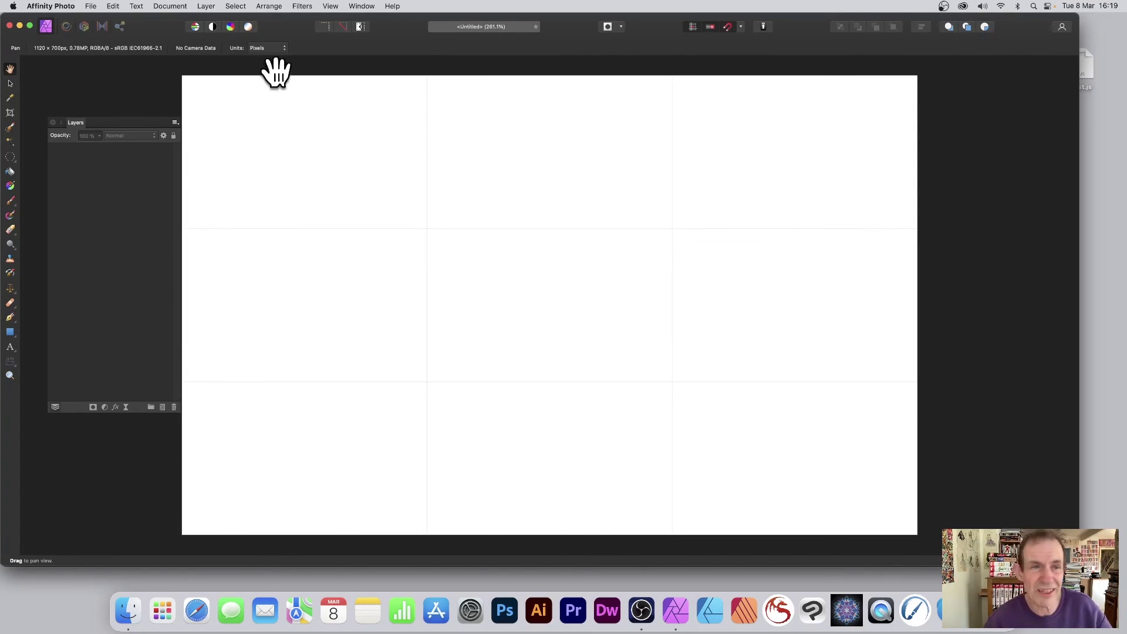
# - Show the grid over the resized canvas and bring up the View menu again
pyautogui.click(330, 7)
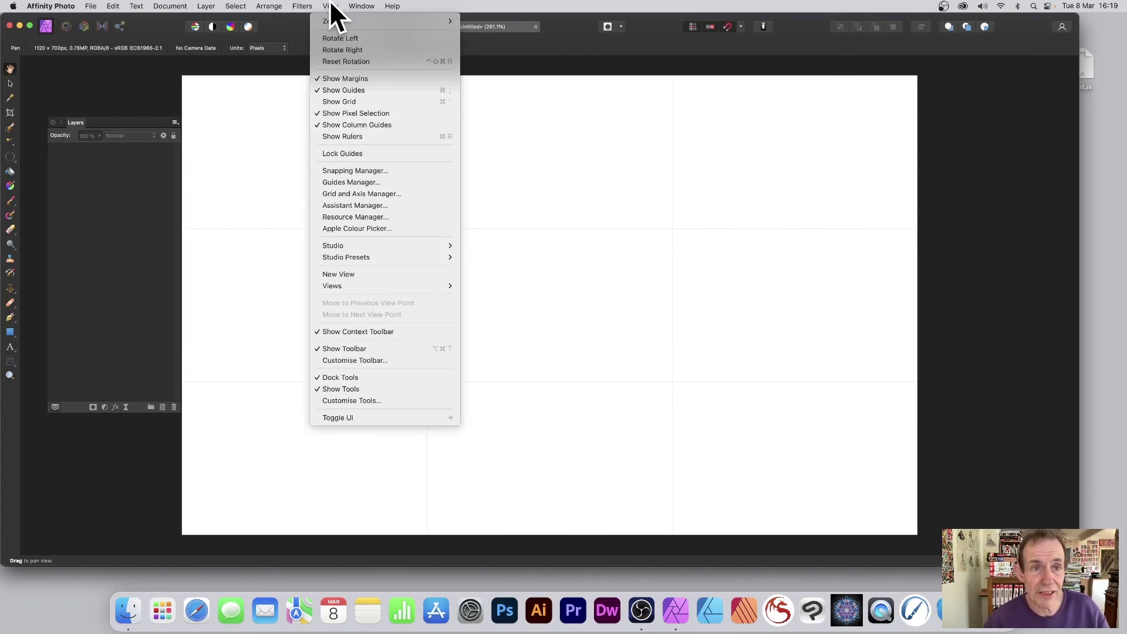
pyautogui.click(347, 102)
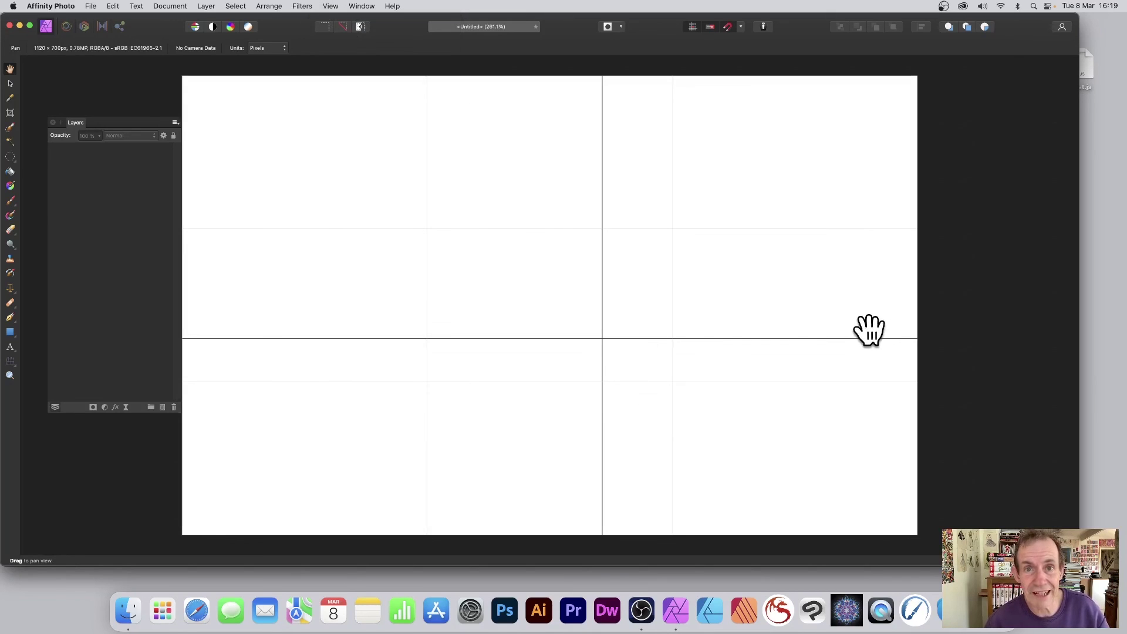
pyautogui.click(331, 6)
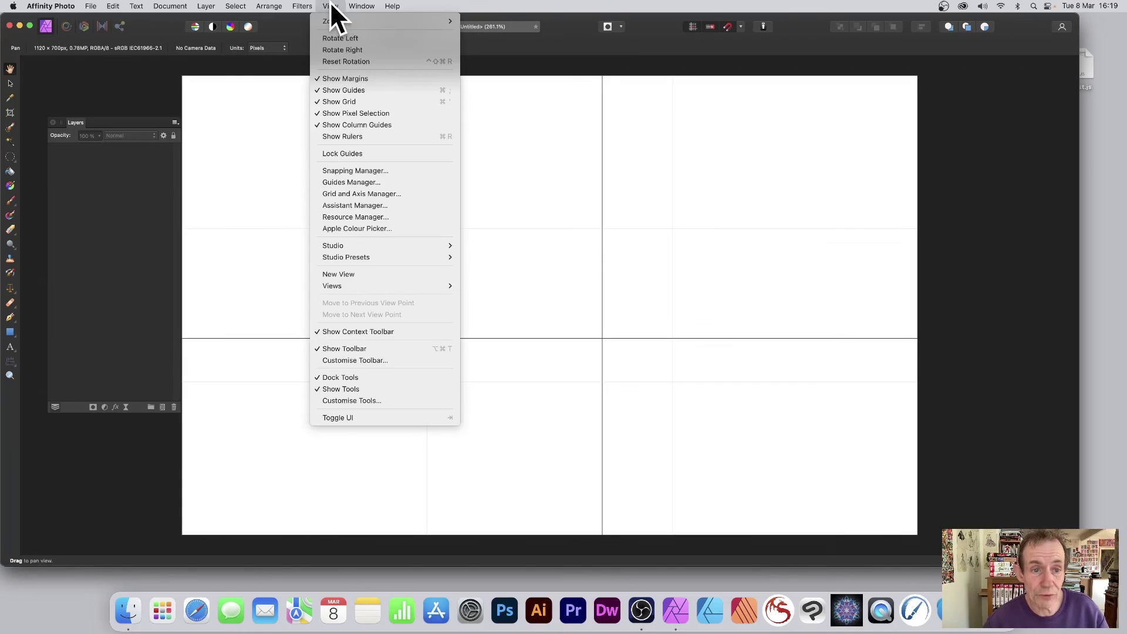